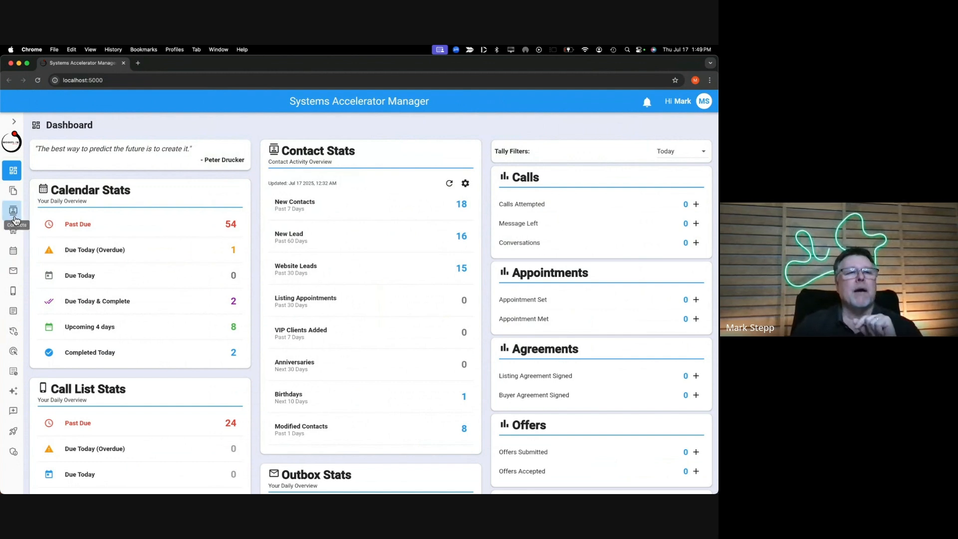
# Review the template document library, including its file upload option and the title and tags of Expired Listing Packget.pdf.
pyautogui.click(13, 312)
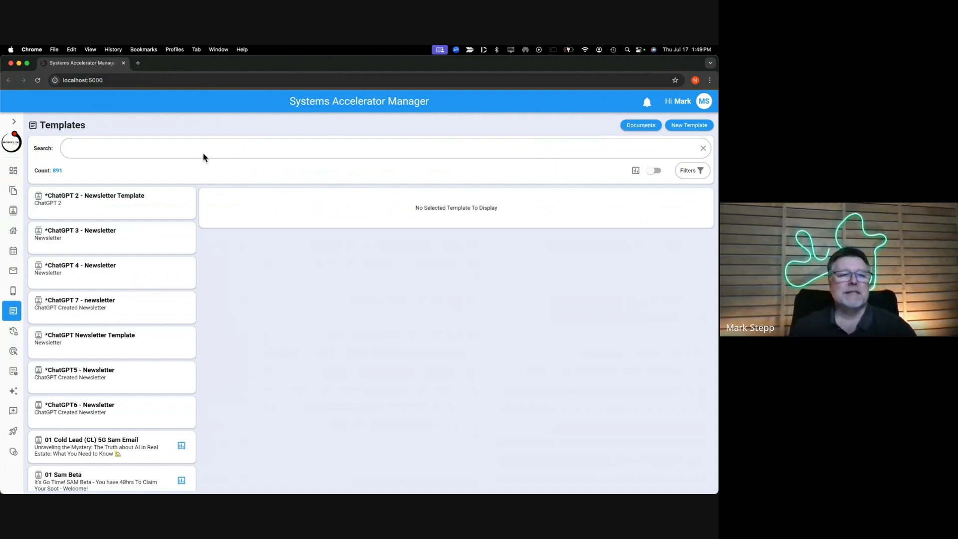
pyautogui.click(641, 128)
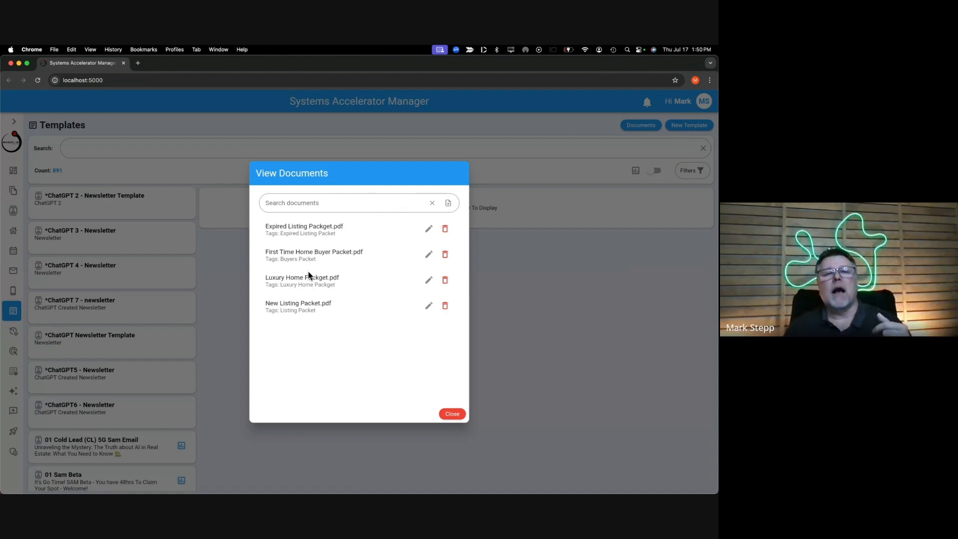
pyautogui.click(448, 207)
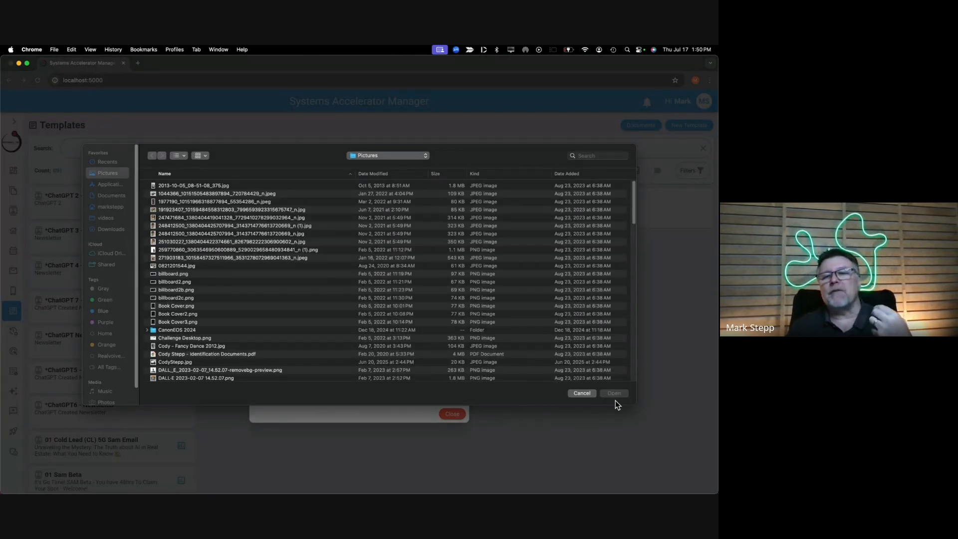
pyautogui.click(580, 394)
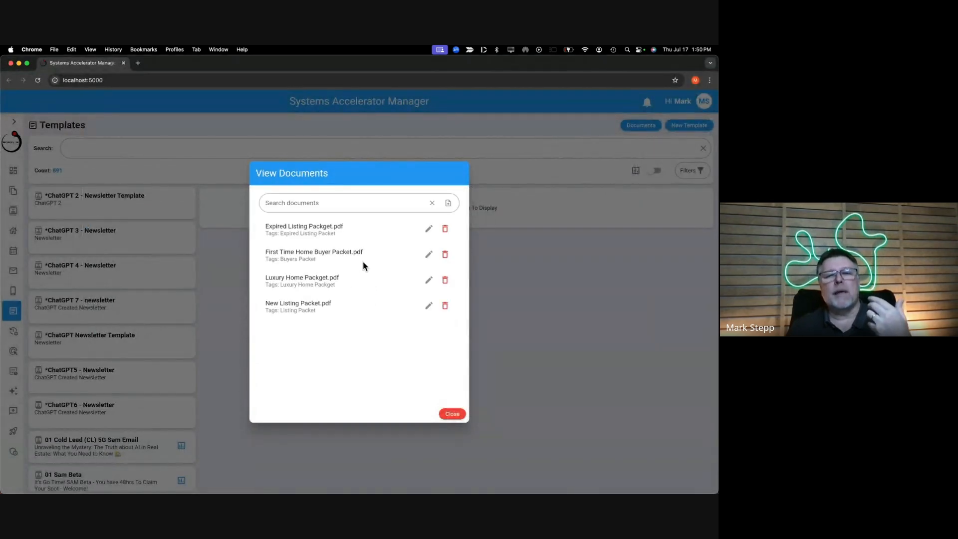
pyautogui.click(429, 230)
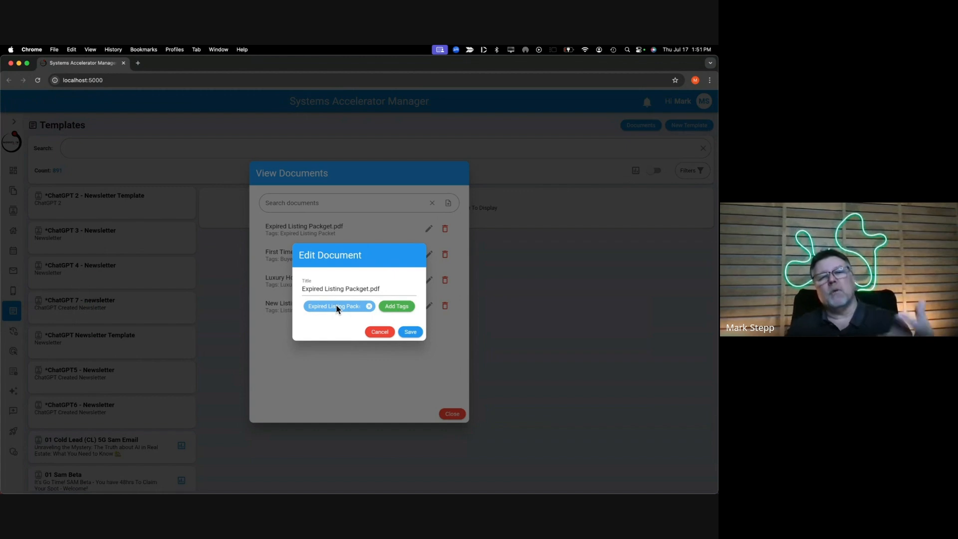
pyautogui.click(380, 332)
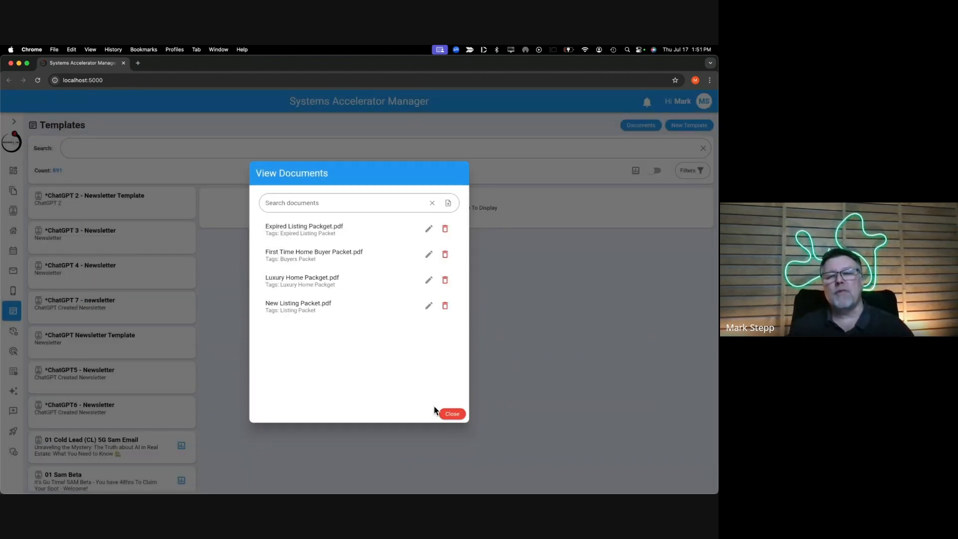
pyautogui.click(451, 414)
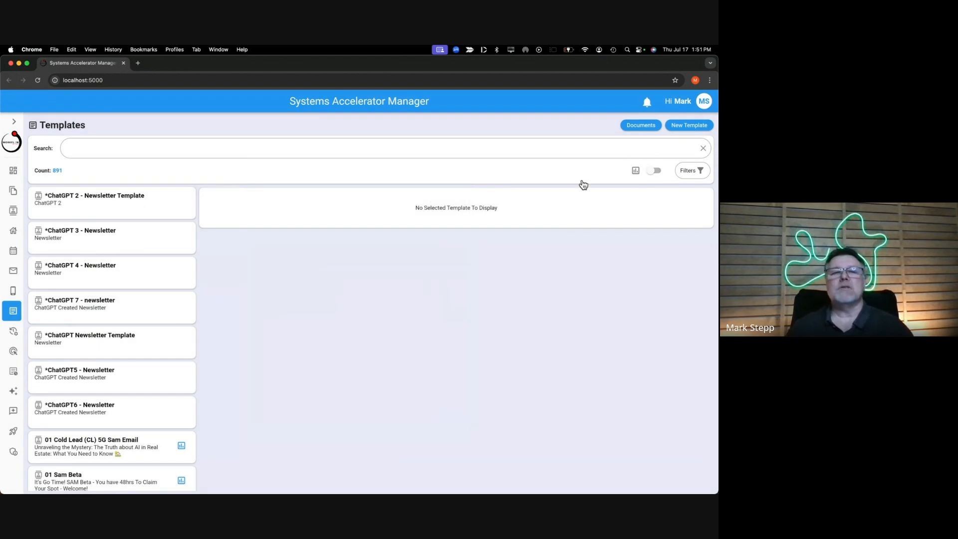
# Search the templates for "(th" and open the Expired Listing Packet (THIS ONE) template for editing.
pyautogui.click(97, 149)
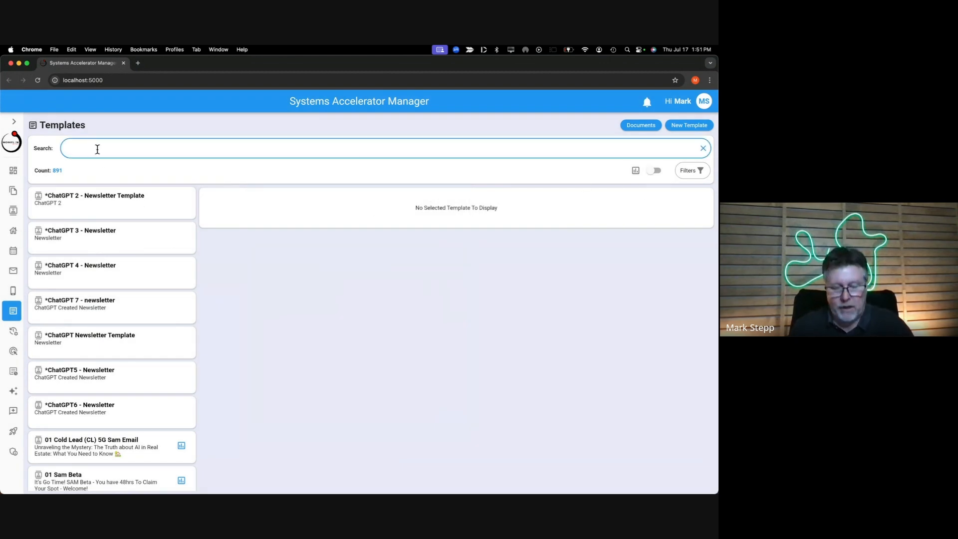
pyautogui.write('(th')
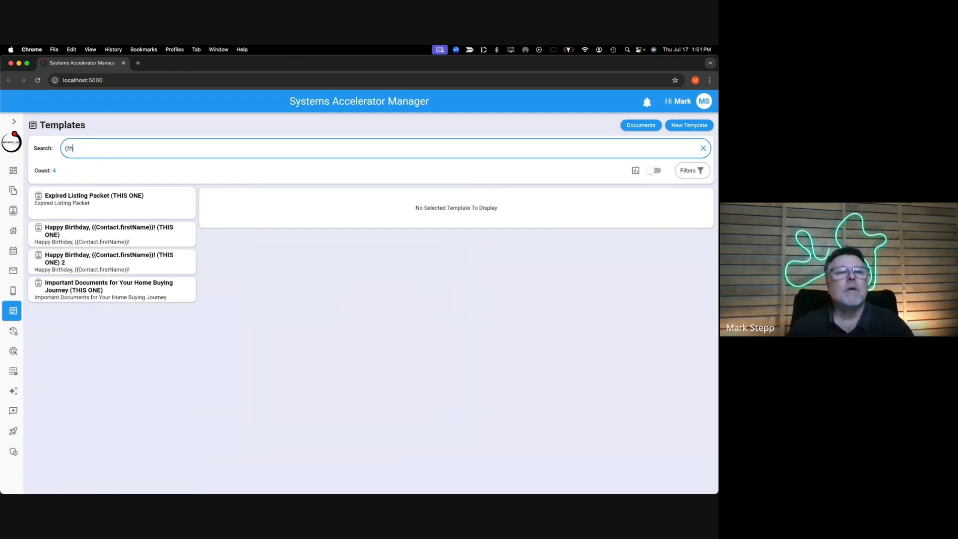
pyautogui.click(100, 209)
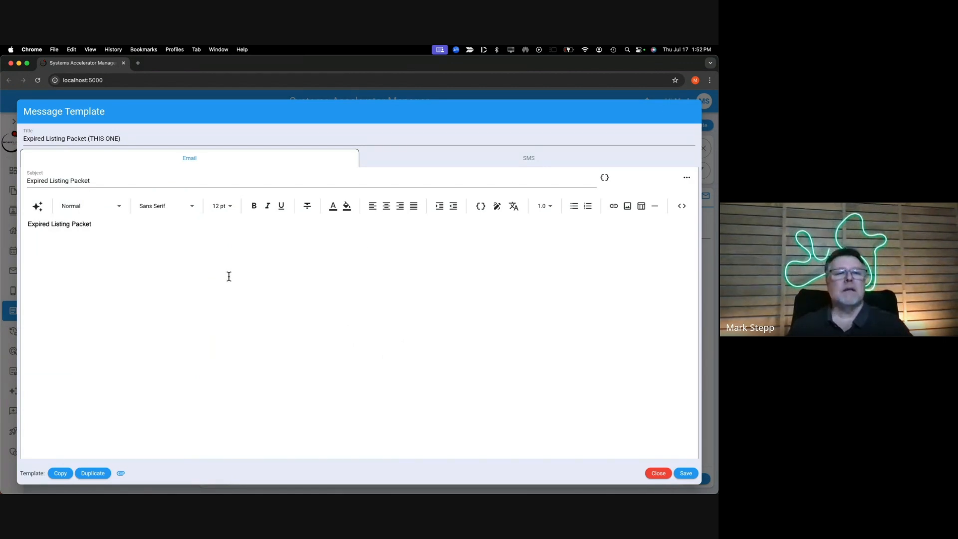
# Generate the email body with the AI writer, using the objective "Expired Listing Packet for real estate clients".
pyautogui.tripleClick(94, 224)
pyautogui.press('super+c')
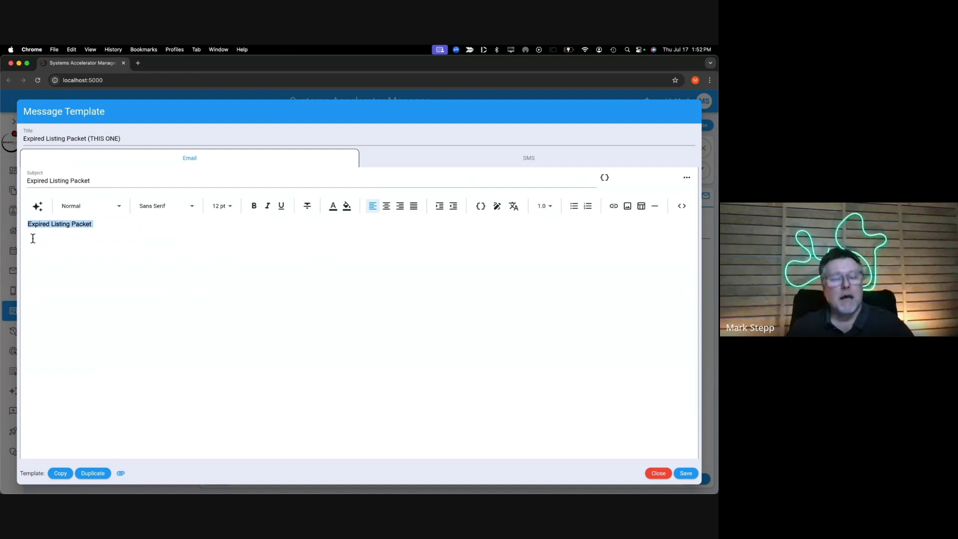
pyautogui.click(41, 212)
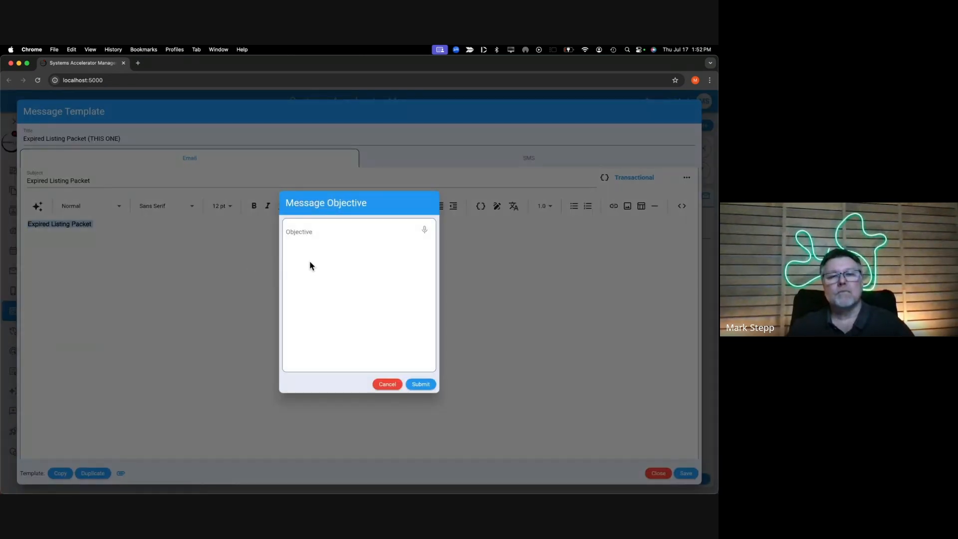
pyautogui.click(300, 234)
pyautogui.press('super+v')
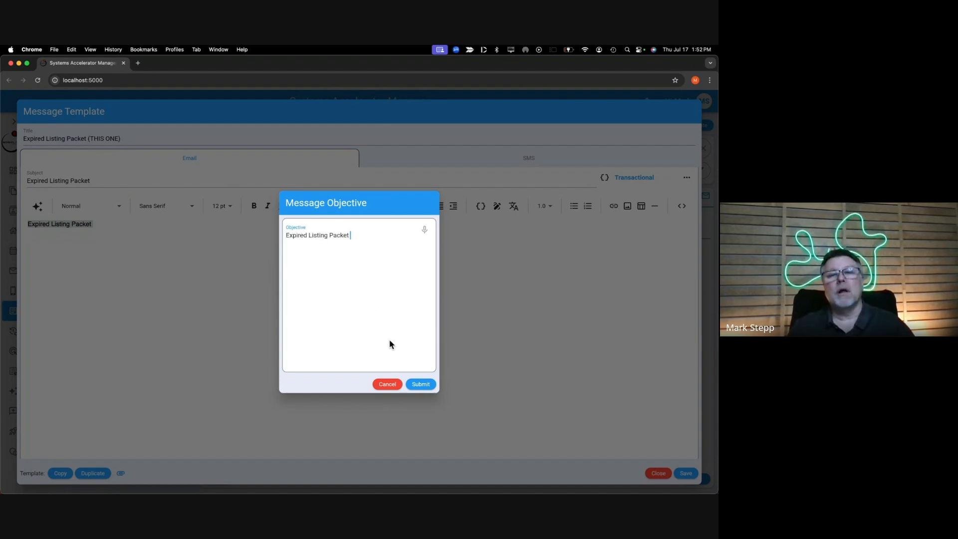
pyautogui.write('for ')
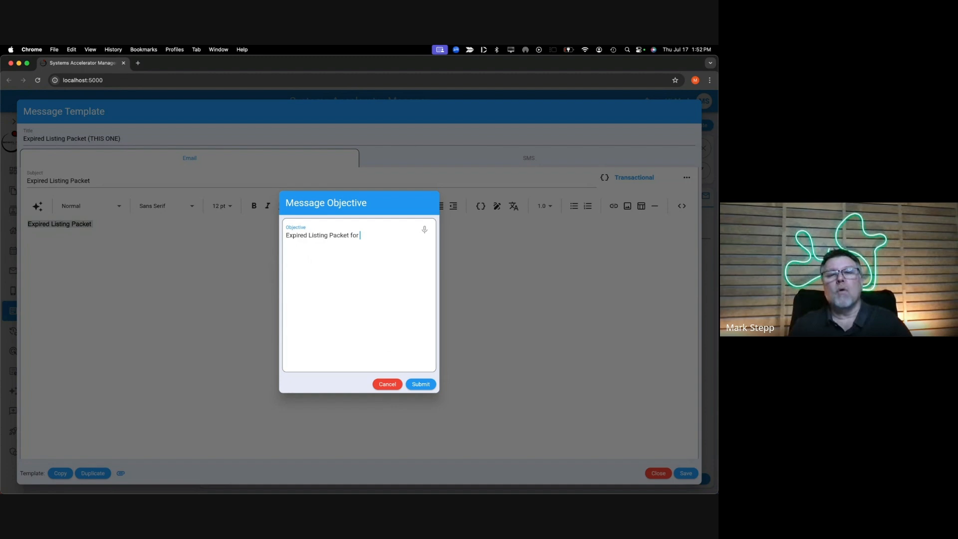
pyautogui.write('real estate')
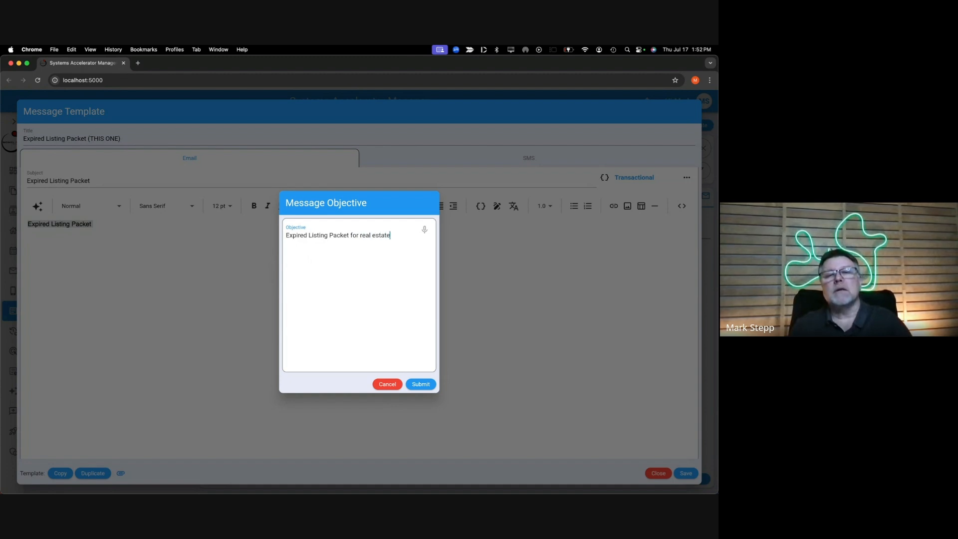
pyautogui.write(' clients')
pyautogui.click(416, 384)
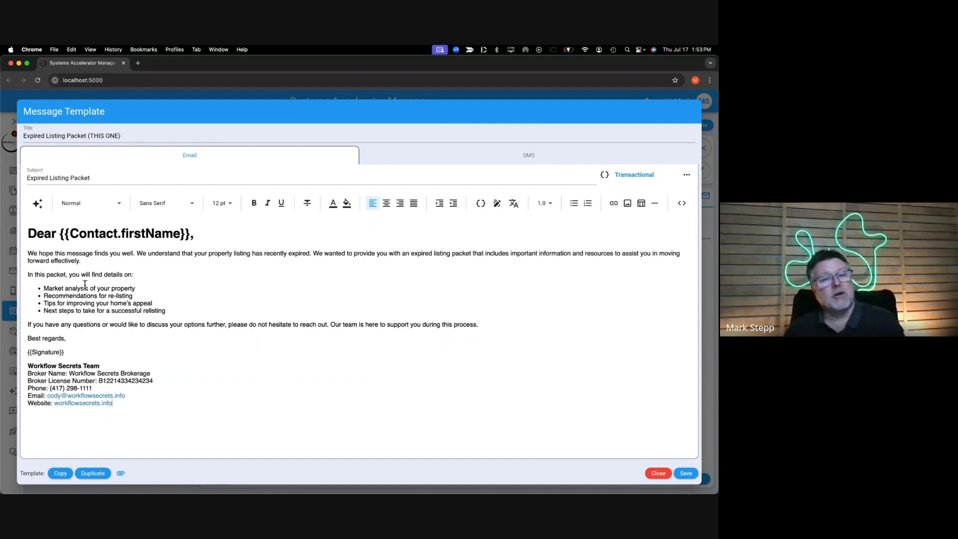
pyautogui.moveTo(43, 288); pyautogui.dragTo(141, 289)
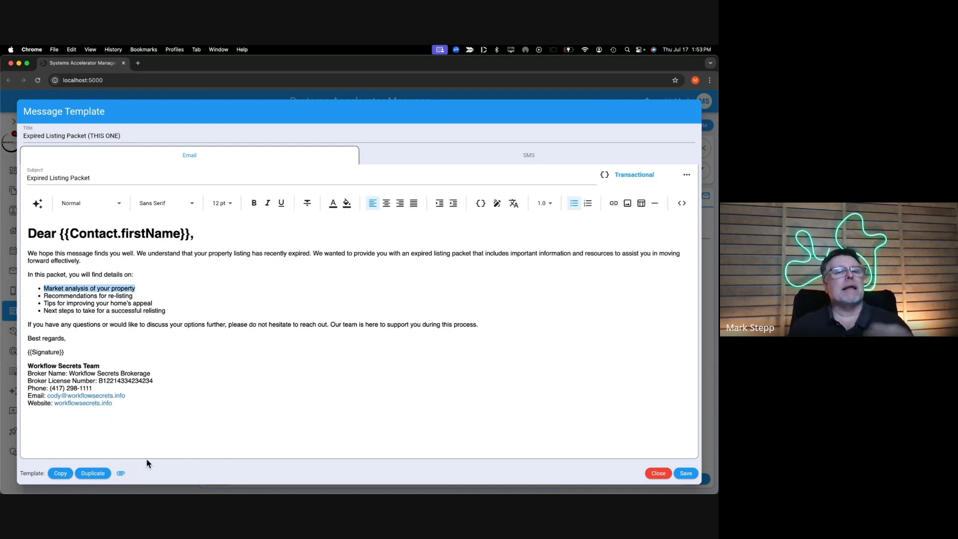
# Attach documents by the Expired Listing Packet tag to the message template and save the template.
pyautogui.click(122, 474)
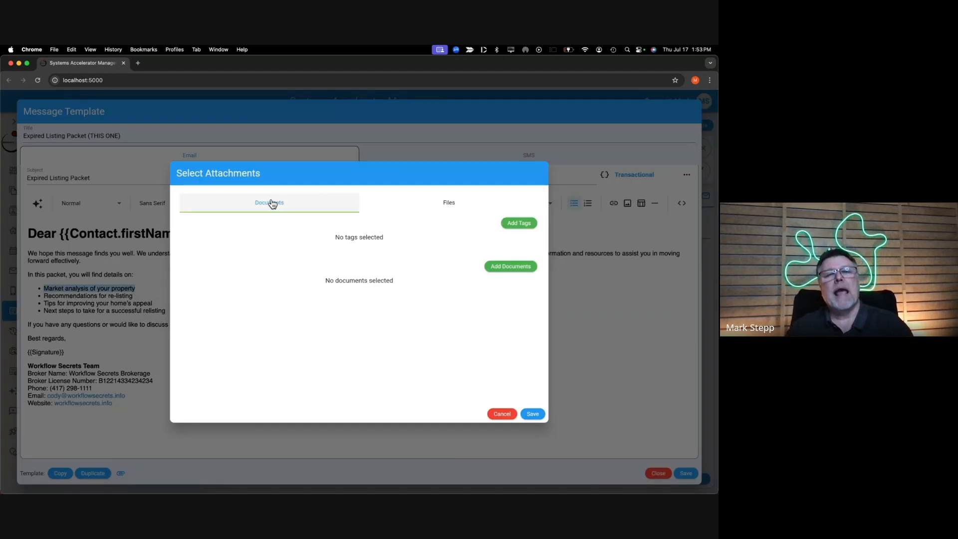
pyautogui.click(517, 226)
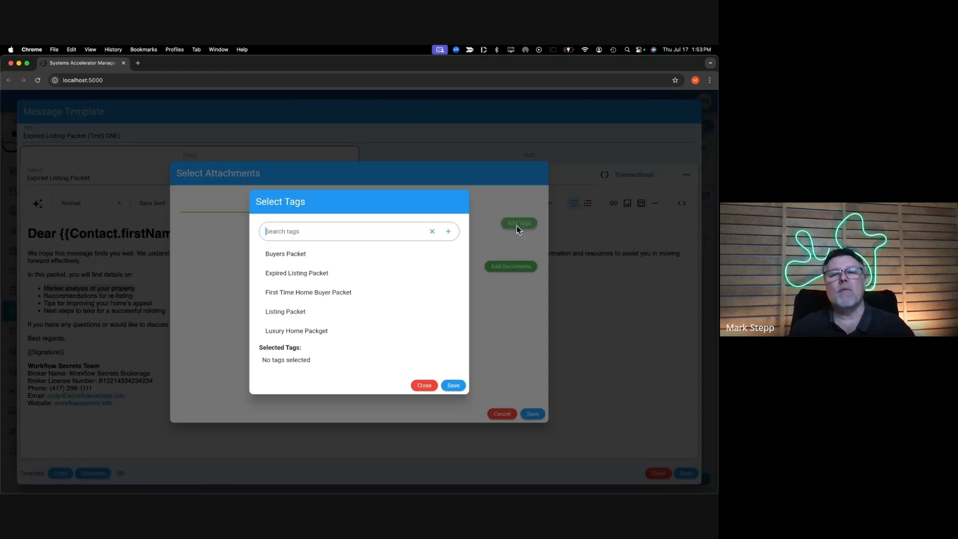
pyautogui.click(287, 275)
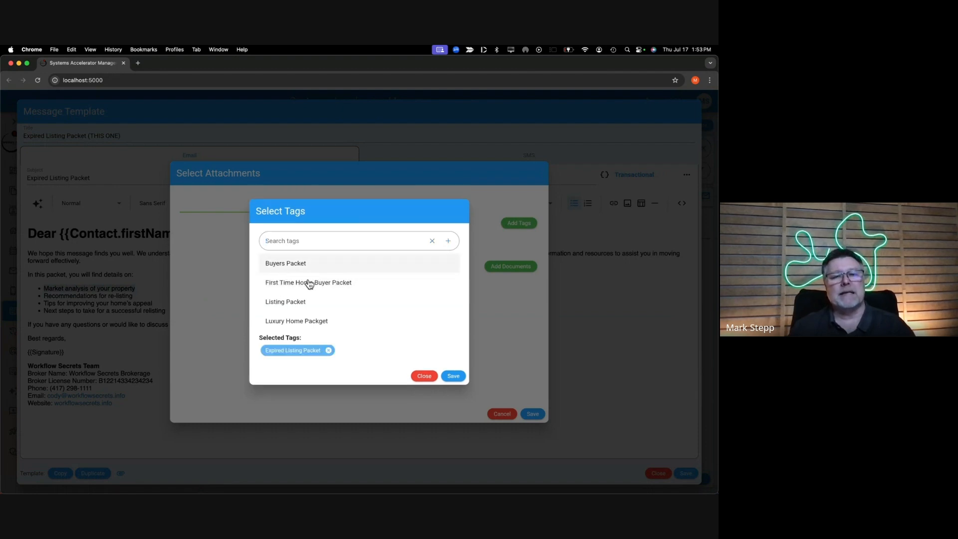
pyautogui.click(453, 376)
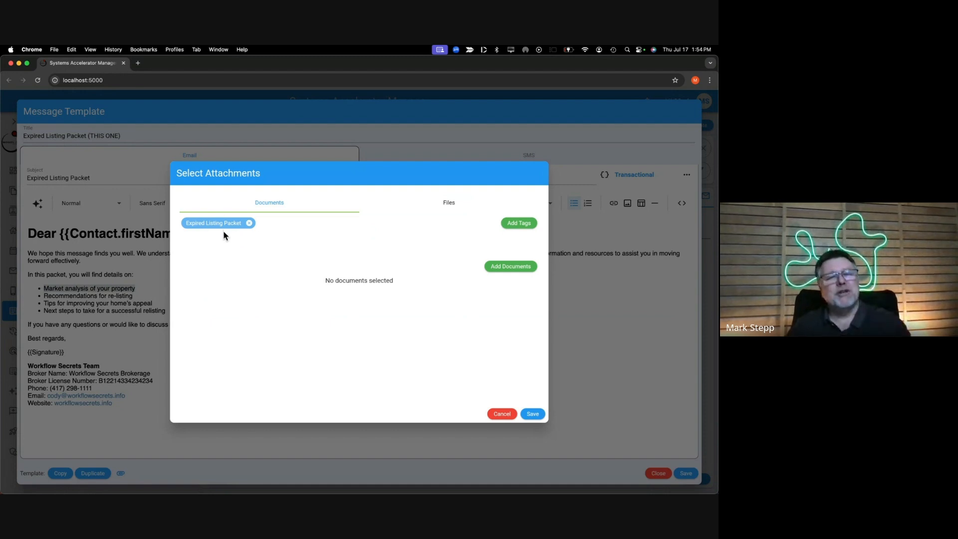
pyautogui.click(532, 415)
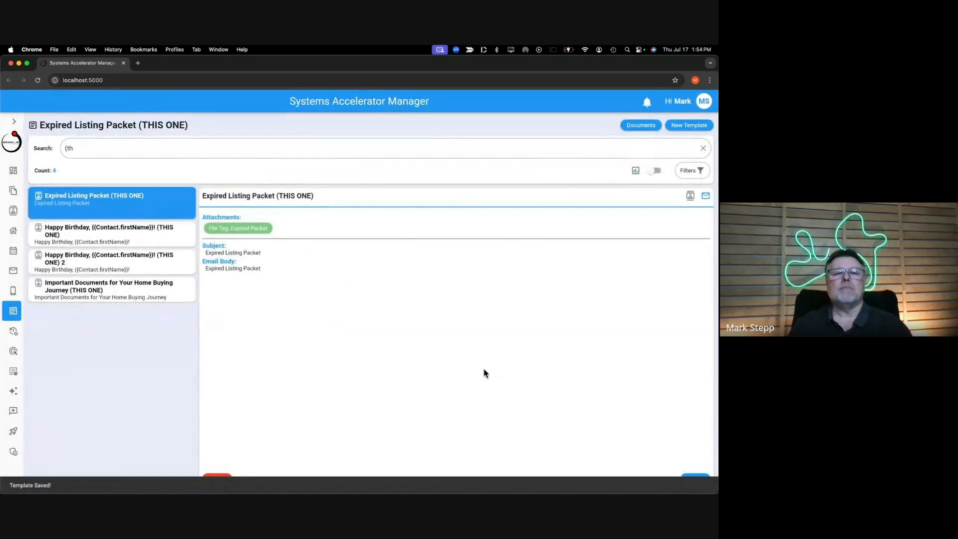
# Reopen the Expired Listing Packet (THIS ONE) template and compare its document attachment tags with its contact file tags.
pyautogui.doubleClick(149, 200)
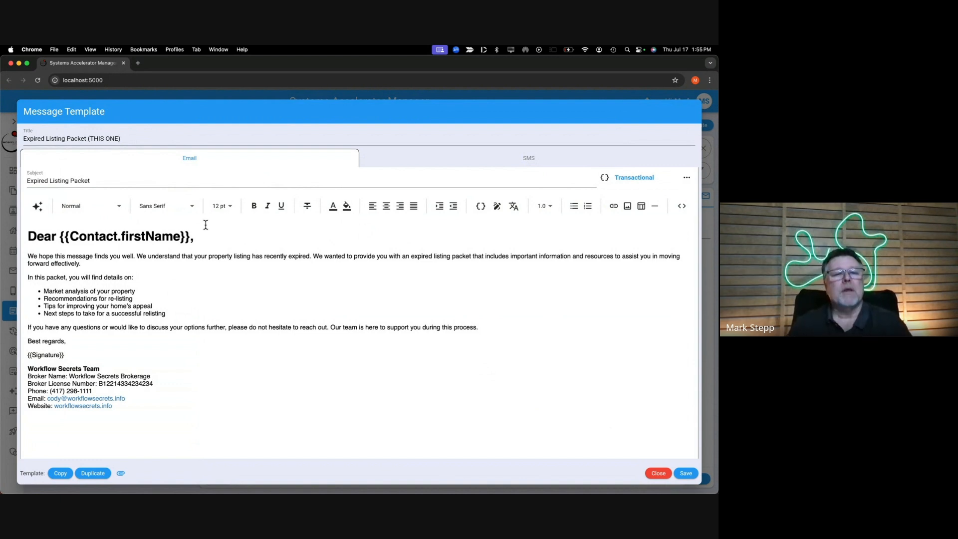
pyautogui.click(123, 477)
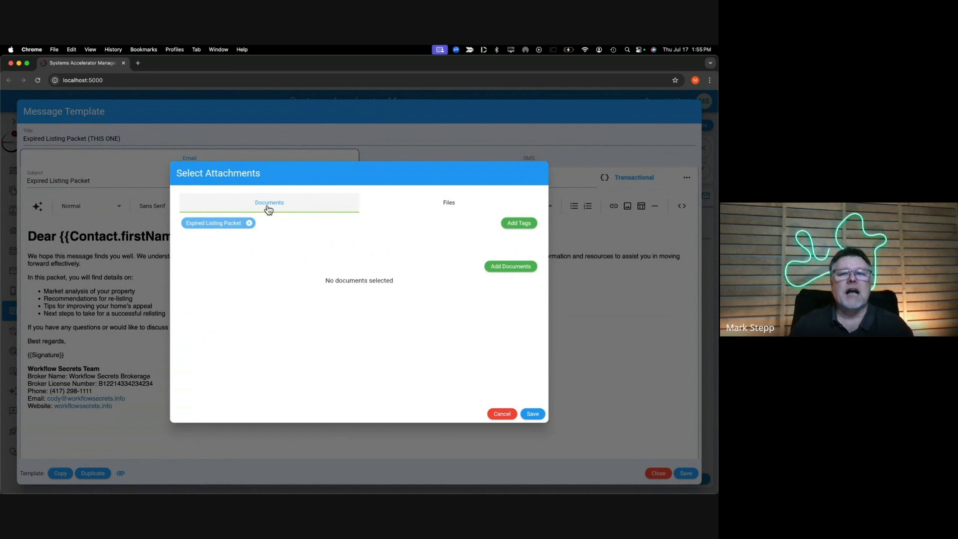
pyautogui.click(450, 205)
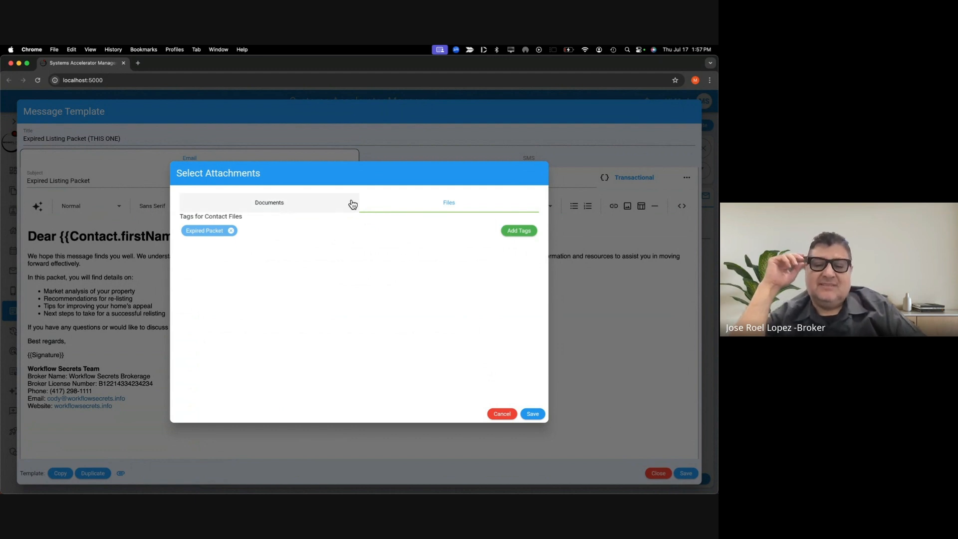
pyautogui.click(294, 210)
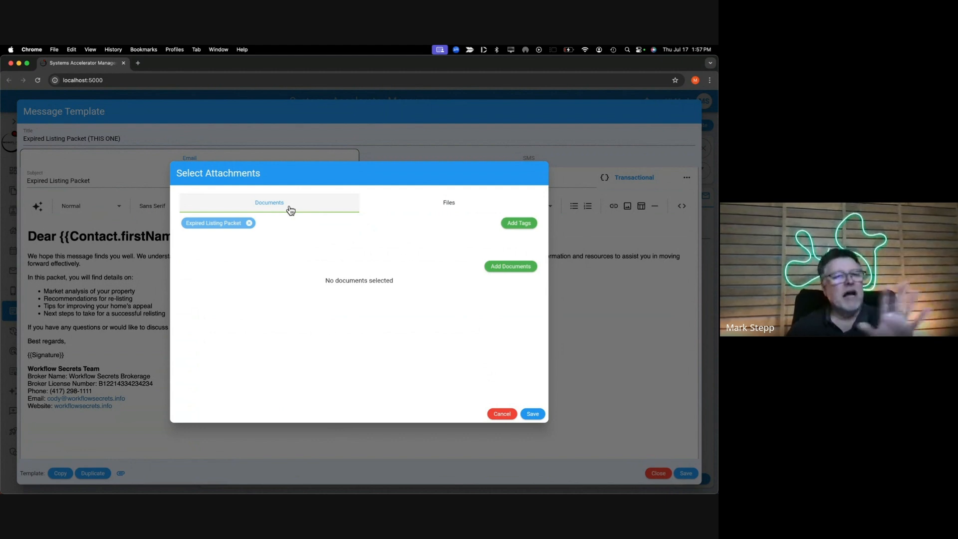
pyautogui.click(453, 210)
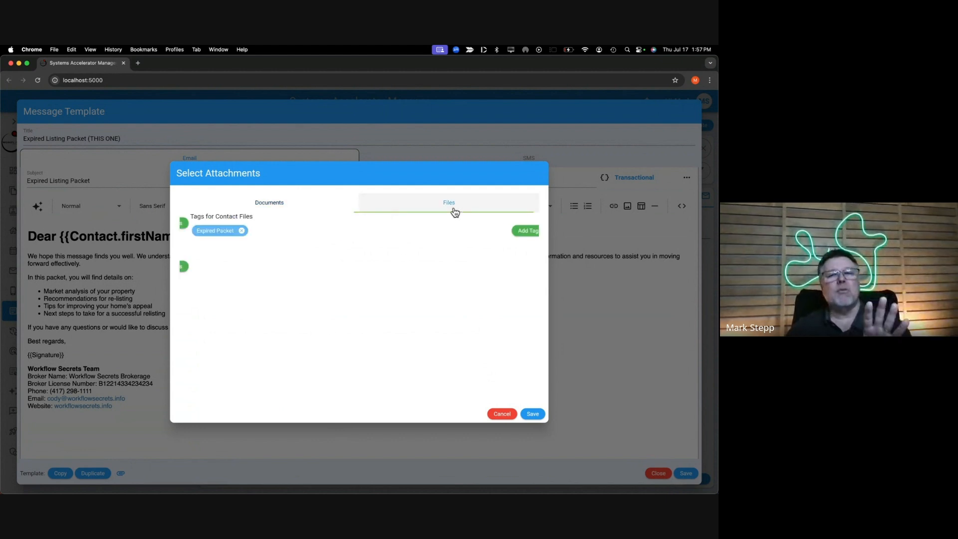